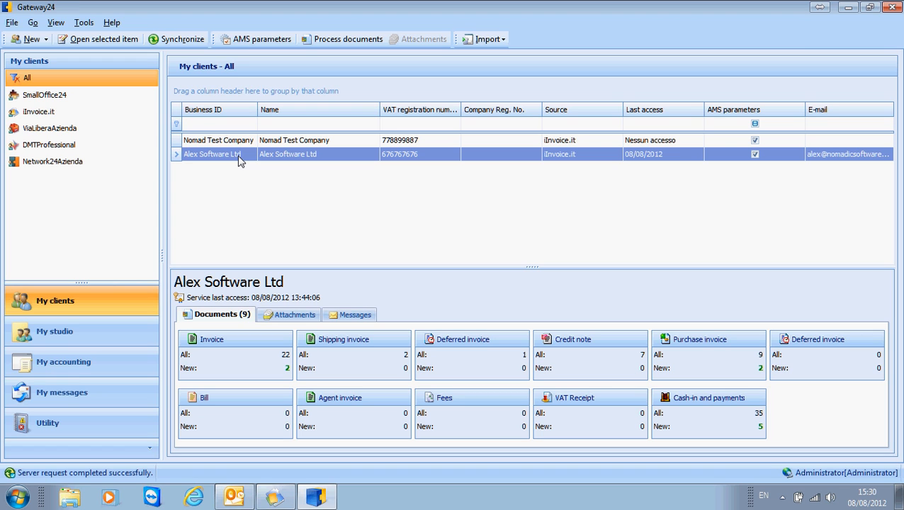
Open the client Alex Software Ltd and review its purchase, cash-in and payment, and sales document lists
double_click(238, 162)
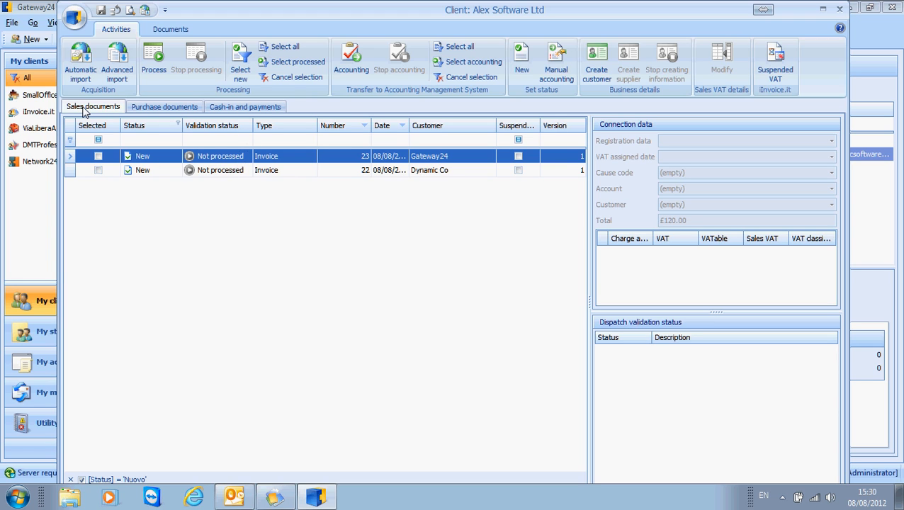
click(164, 107)
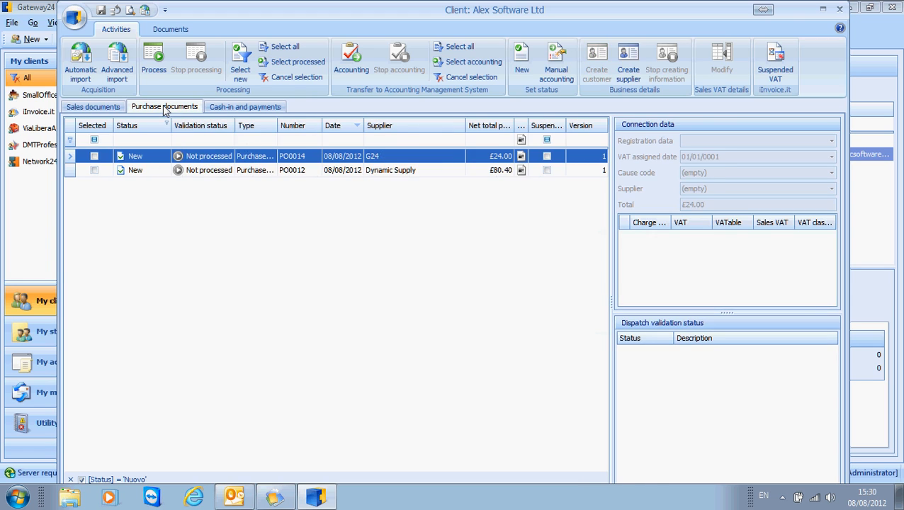
click(241, 107)
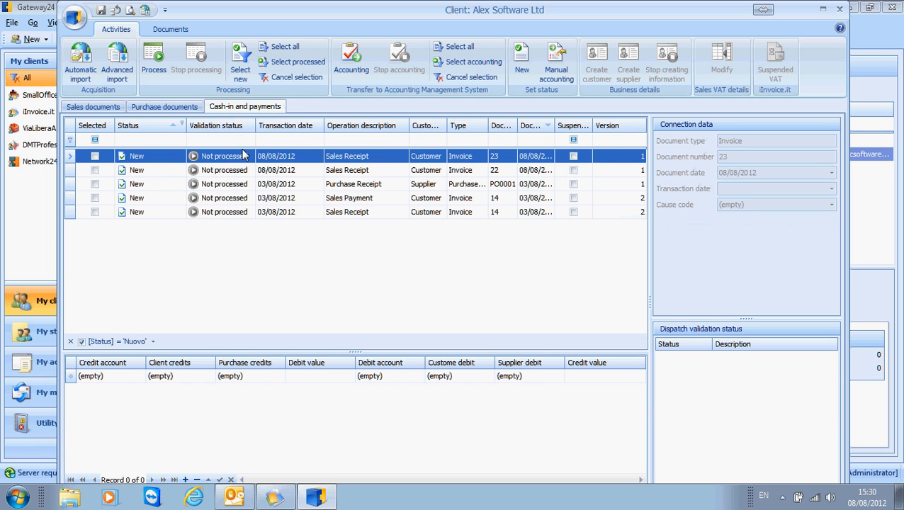
click(95, 108)
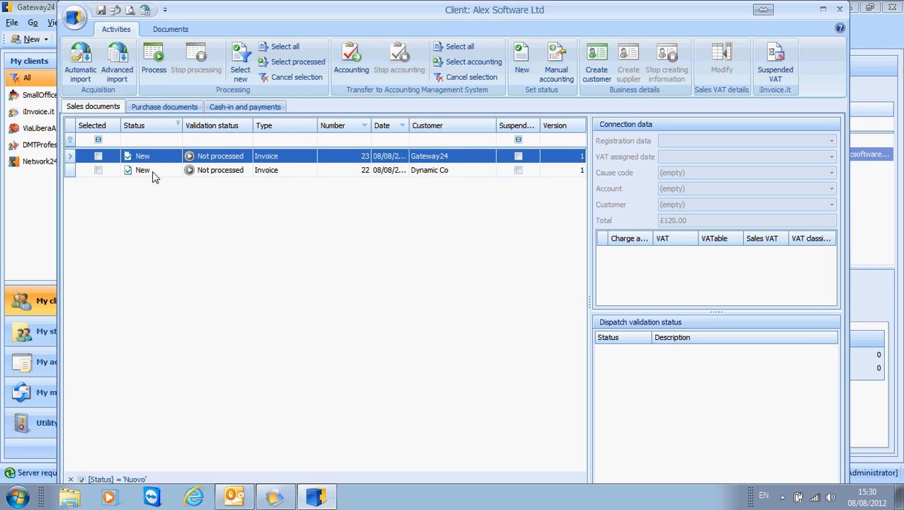
Process the new sales invoices 23 and 22 with their movement dates kept, and check the validation details of invoice 23
click(99, 158)
click(98, 170)
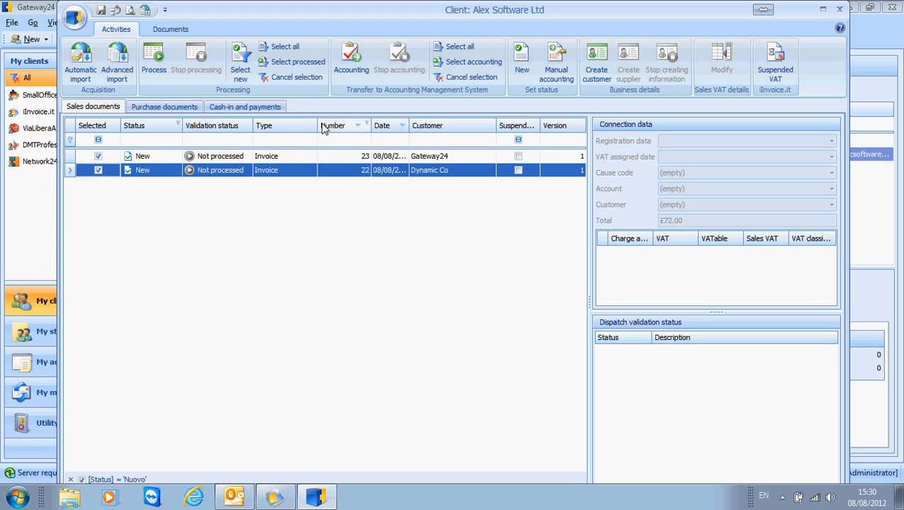
click(155, 64)
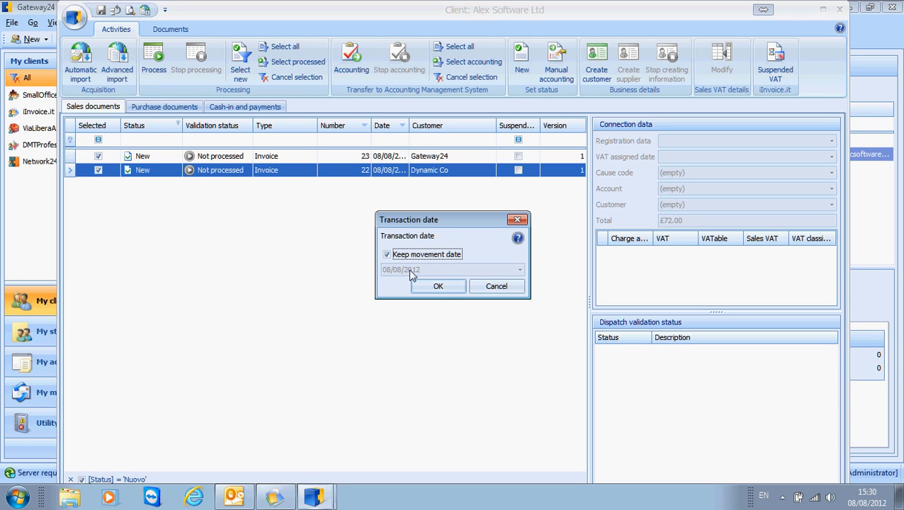
click(437, 286)
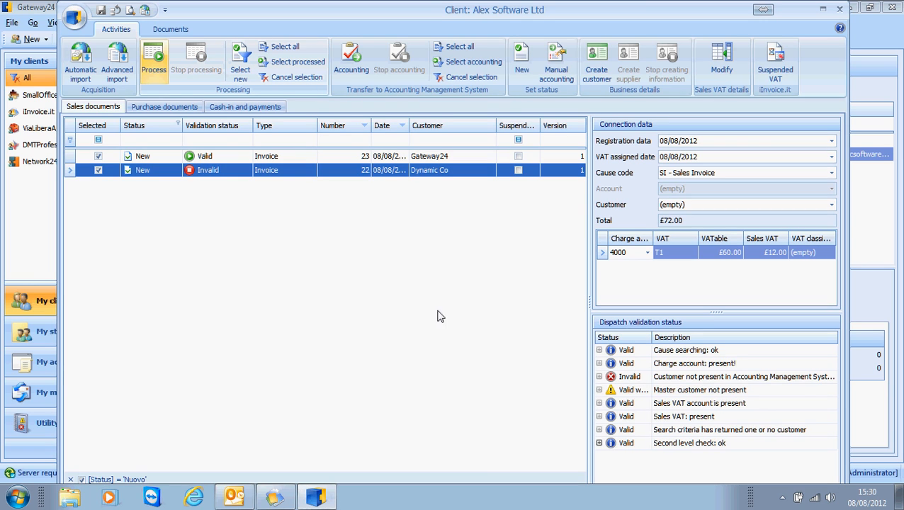
click(217, 158)
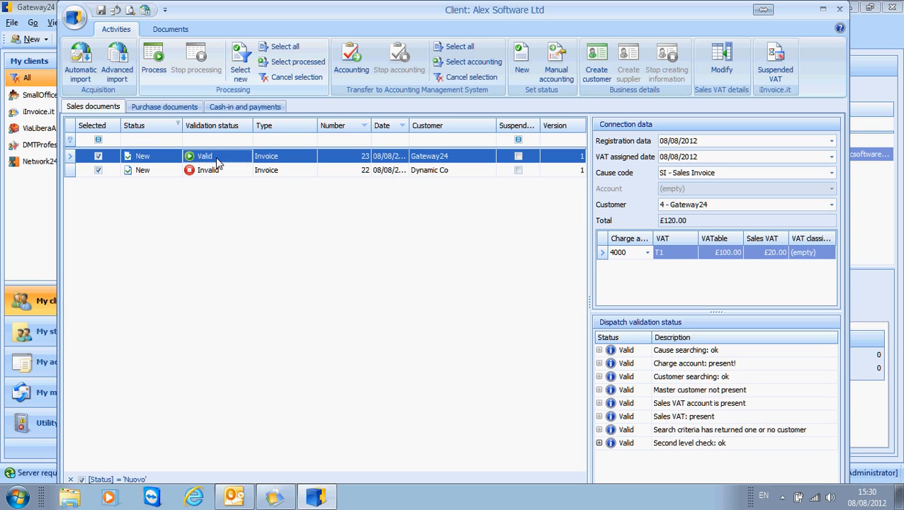
Create the missing customer Dynamic Co from sales invoice 22 and bind it to the document, keeping the movement date
click(218, 176)
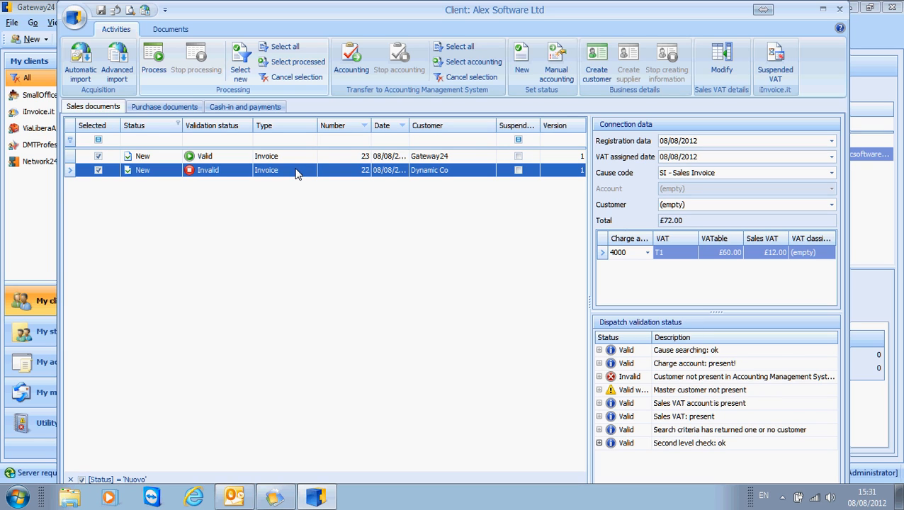
click(597, 68)
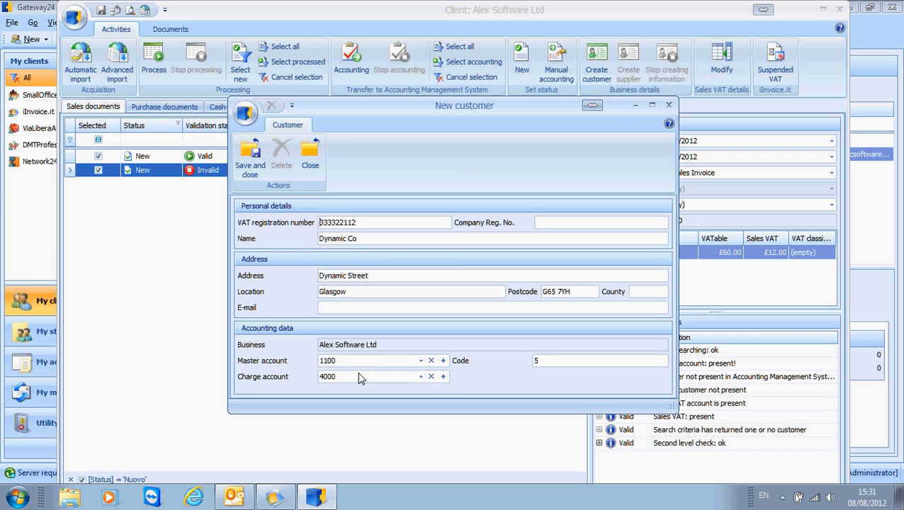
click(258, 166)
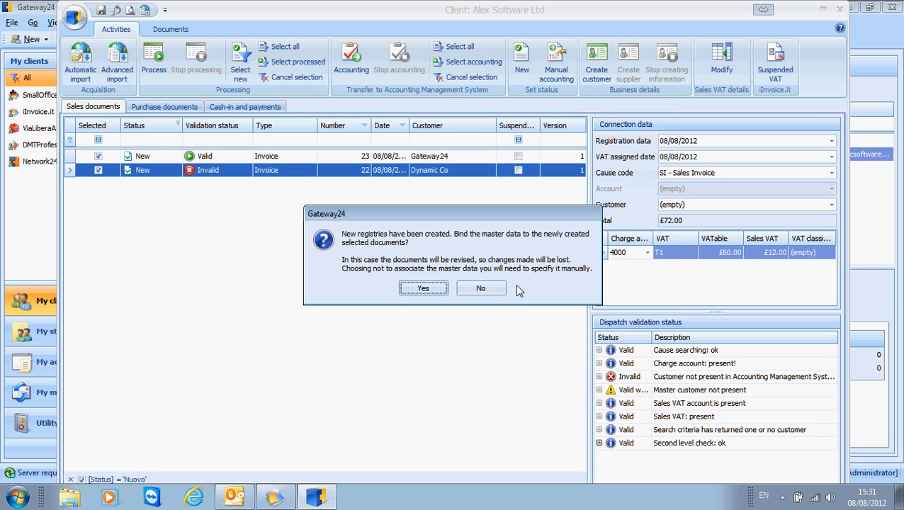
click(423, 288)
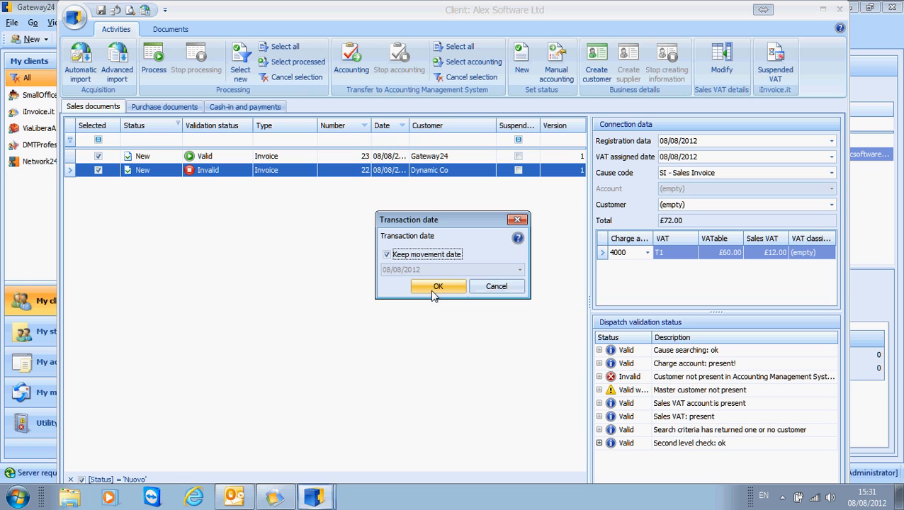
click(436, 288)
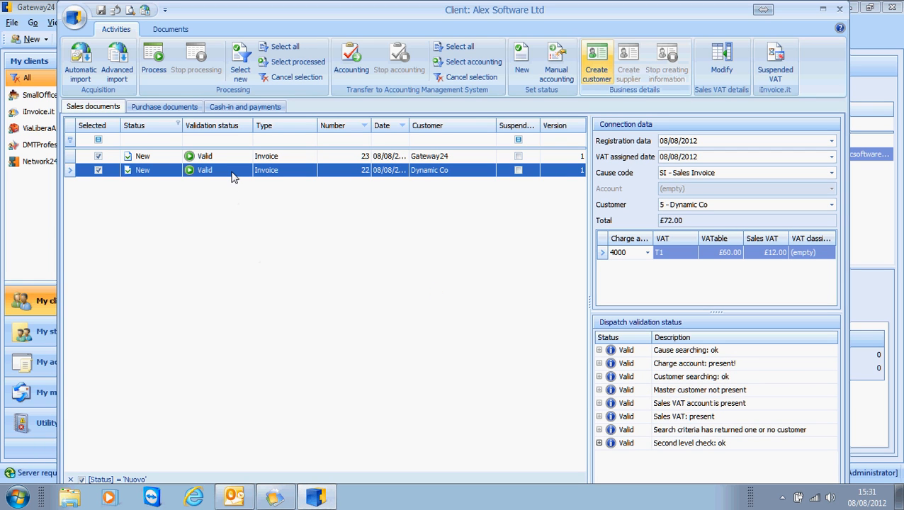
Process the new purchase invoices PO0014 and PO0012, keeping their movement dates
click(175, 109)
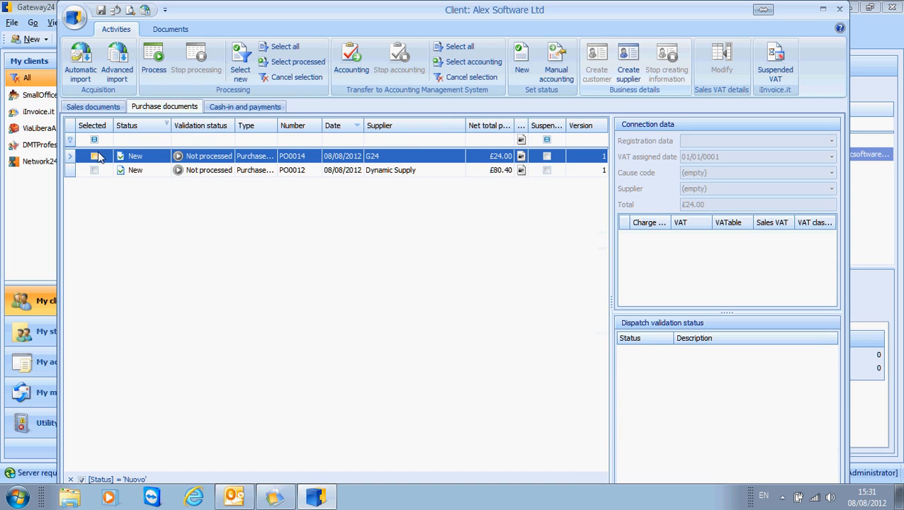
click(94, 156)
click(95, 171)
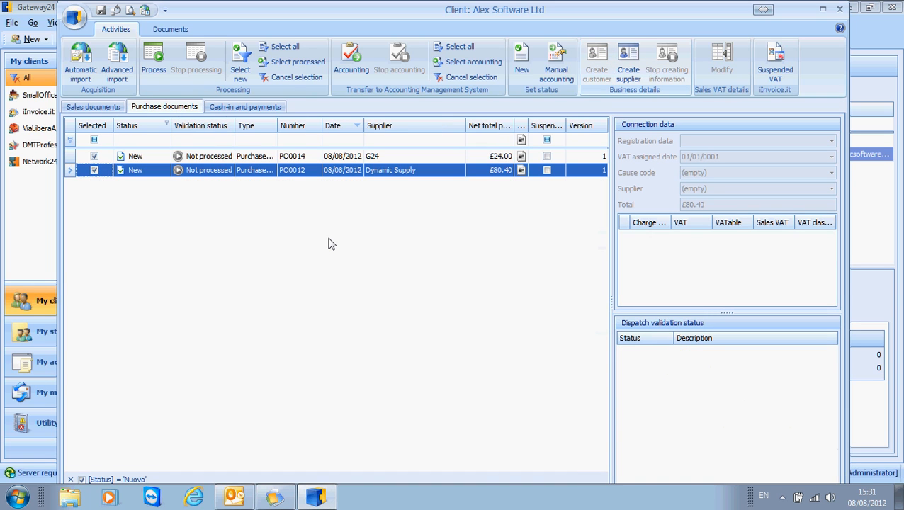
click(154, 64)
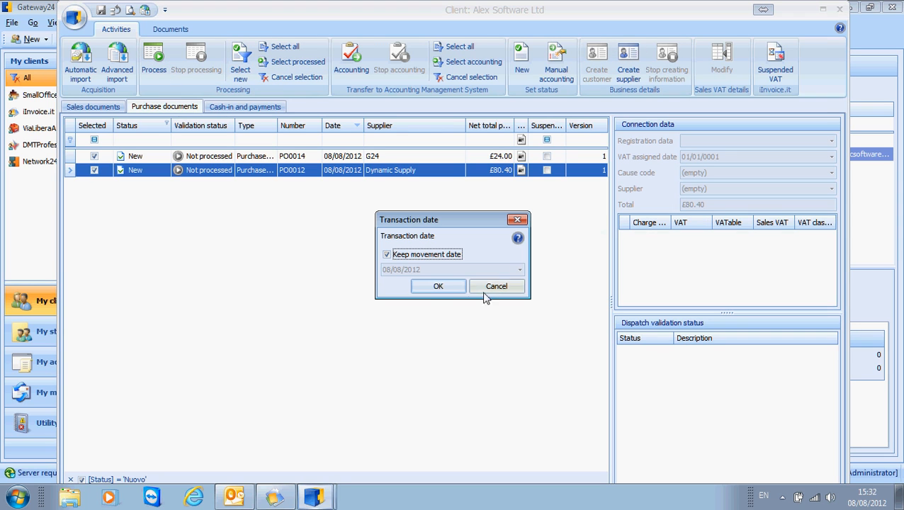
click(430, 286)
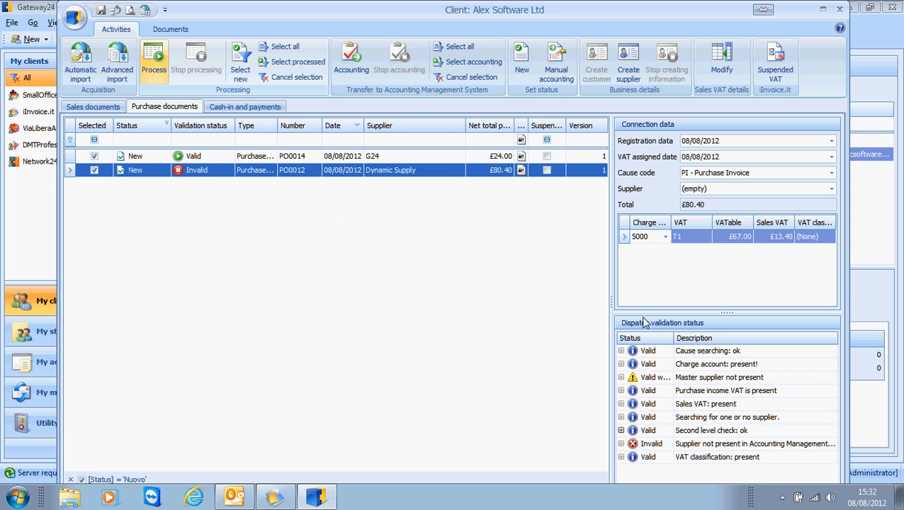
Create the missing supplier Dynamic Supply from purchase invoice PO0012 and bind it to the document, keeping the movement date
click(629, 73)
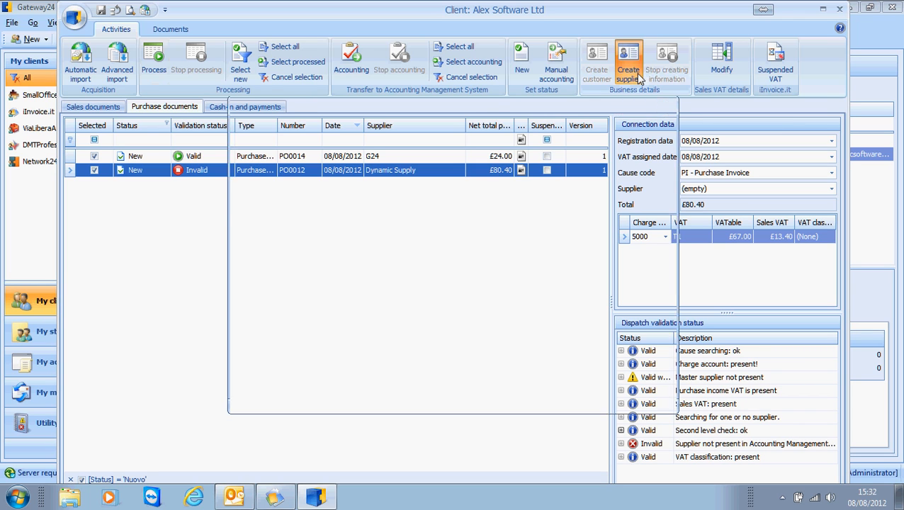
click(248, 169)
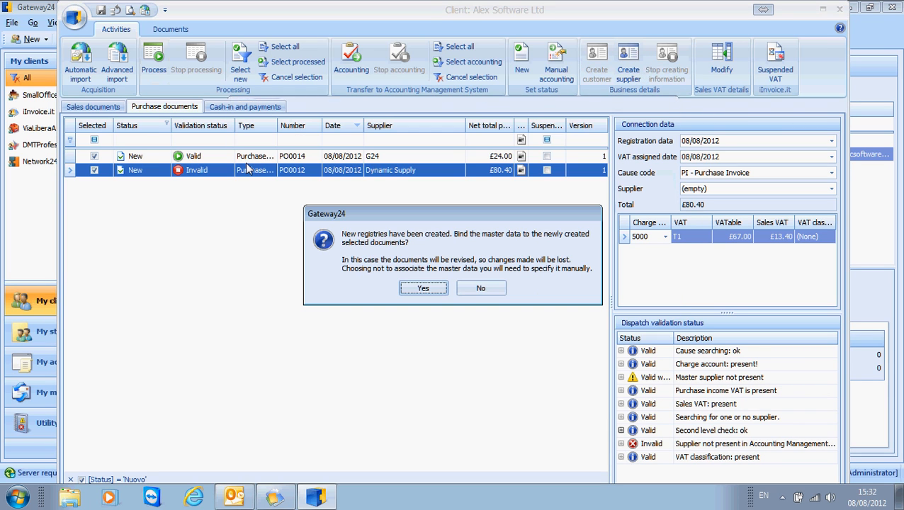
click(421, 288)
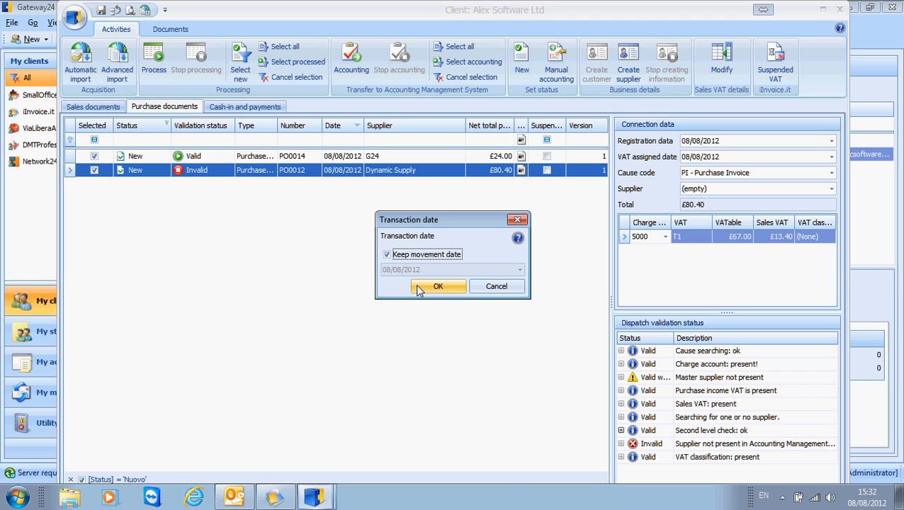
click(419, 288)
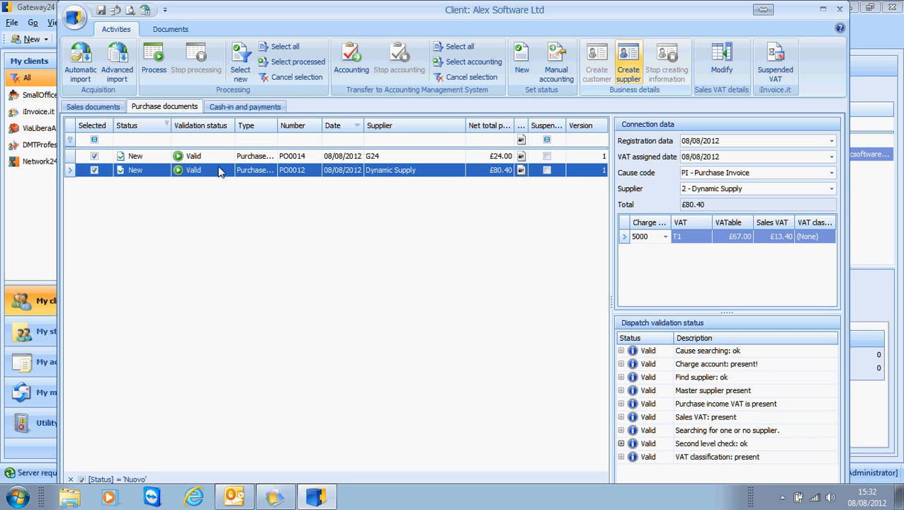
Process only the cash-in sales receipts for invoices 23 and 22, keeping their movement dates
click(250, 107)
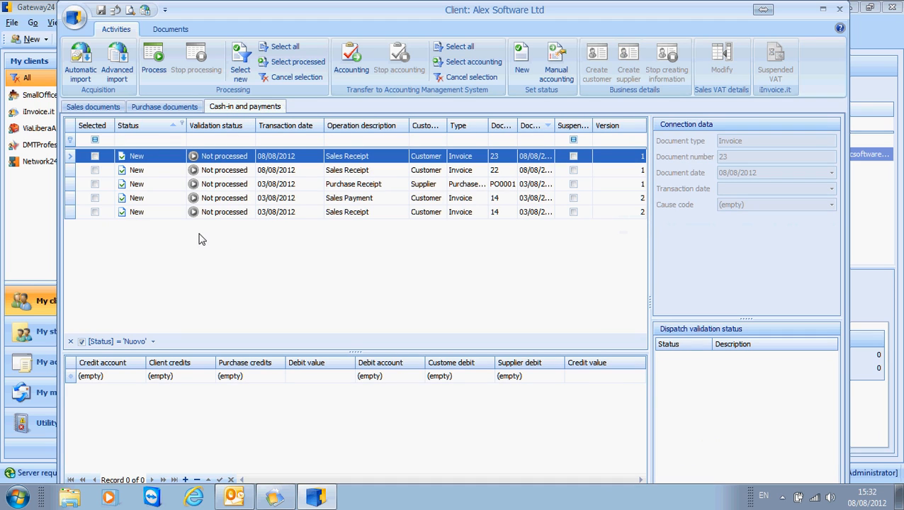
click(95, 157)
click(94, 156)
click(95, 170)
click(95, 184)
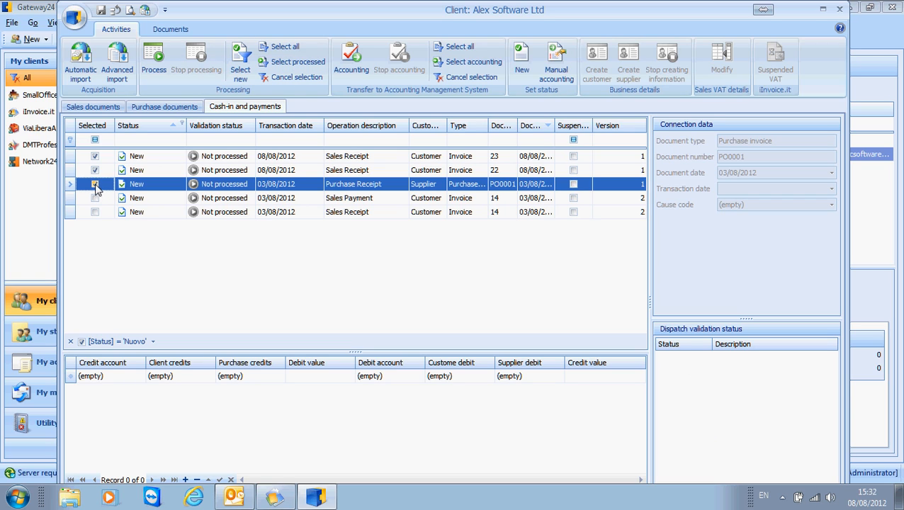
click(95, 184)
click(160, 64)
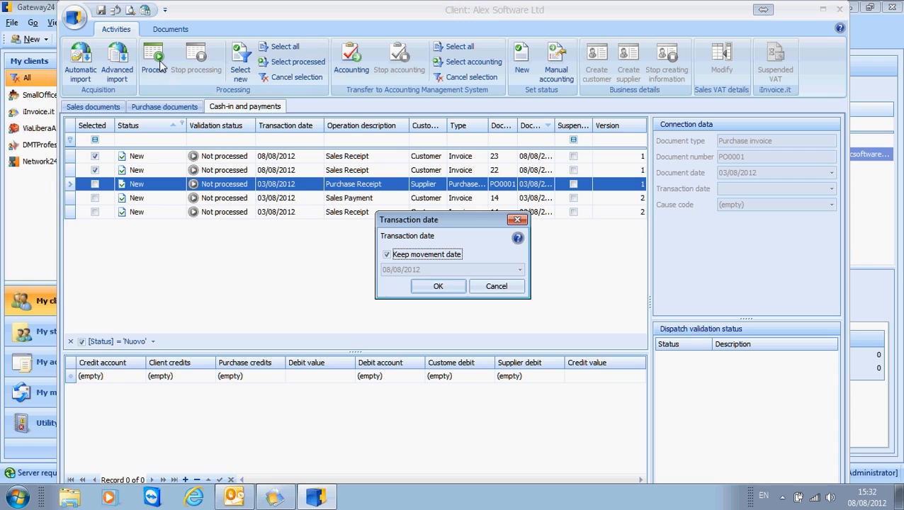
click(452, 287)
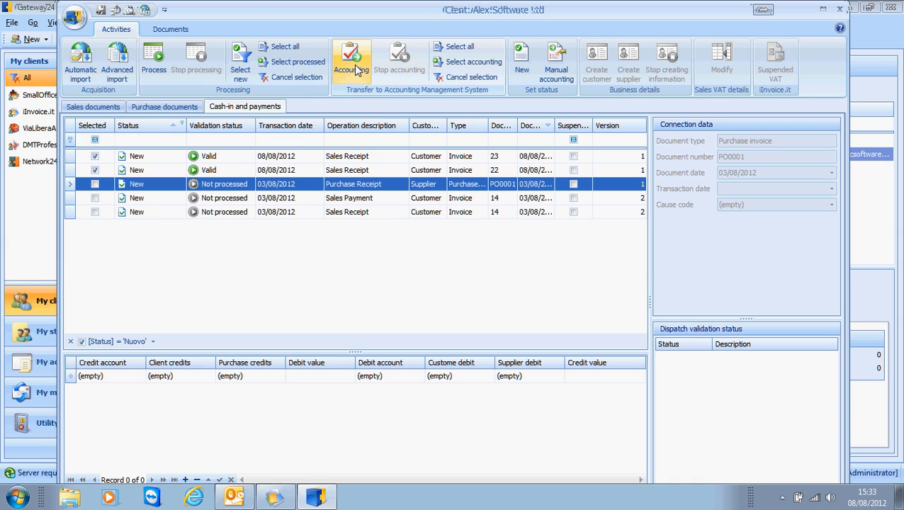
Transfer the processed cash-in receipts, purchase invoices and sales invoices to the accounting management system
click(358, 70)
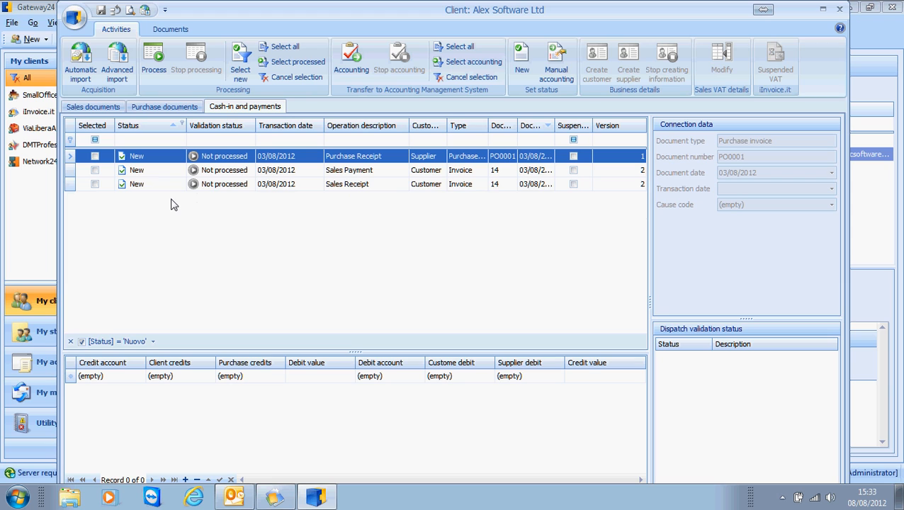
click(162, 109)
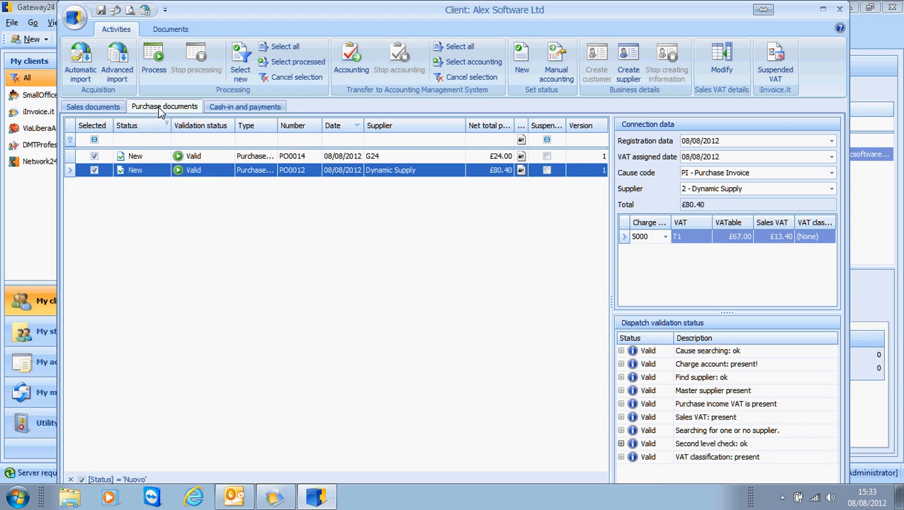
click(362, 64)
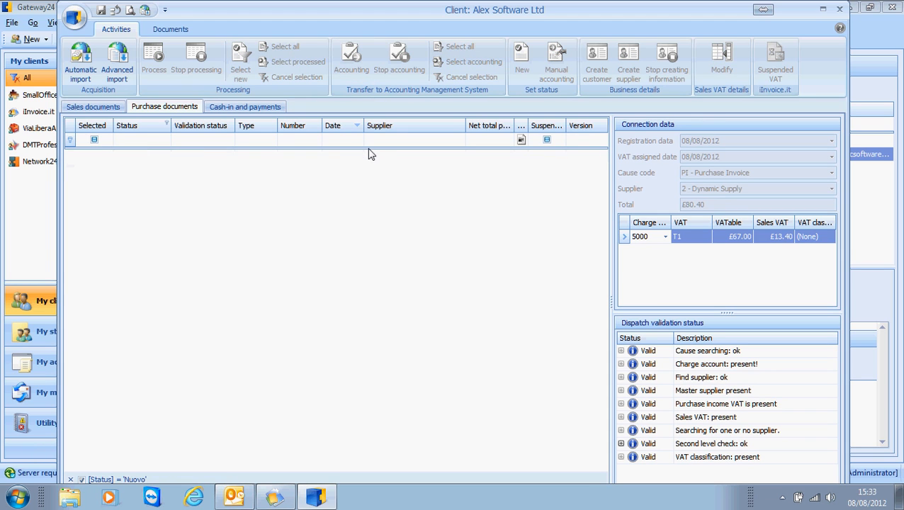
click(118, 112)
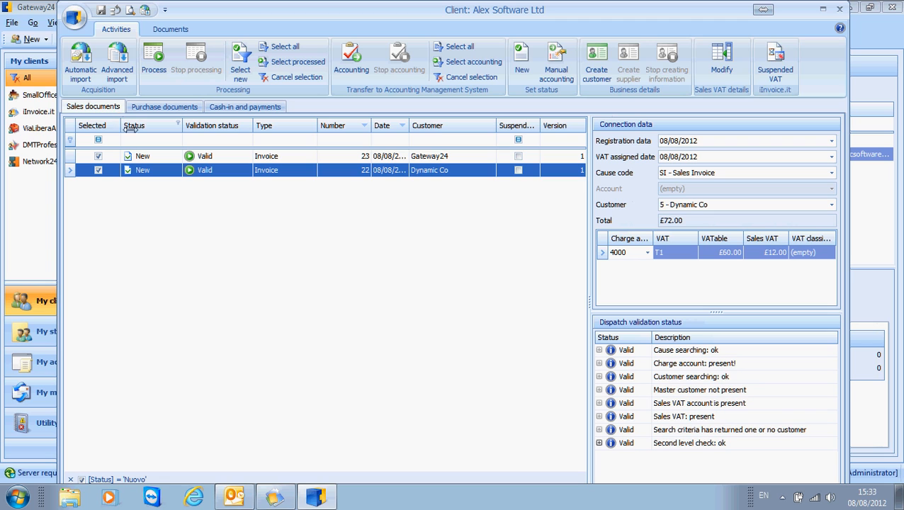
click(350, 70)
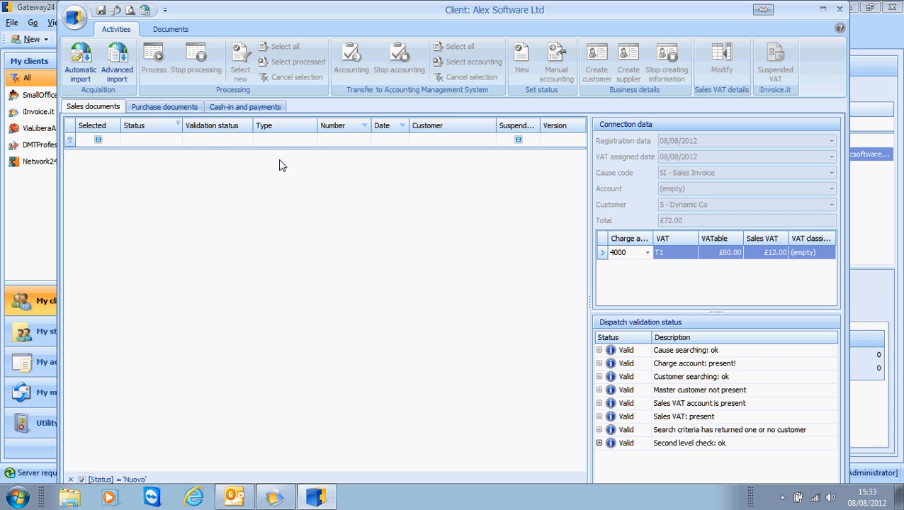
Filter the cash-in and payments list by Recorded status to review the transferred entries, and switch the filter back to New
click(231, 107)
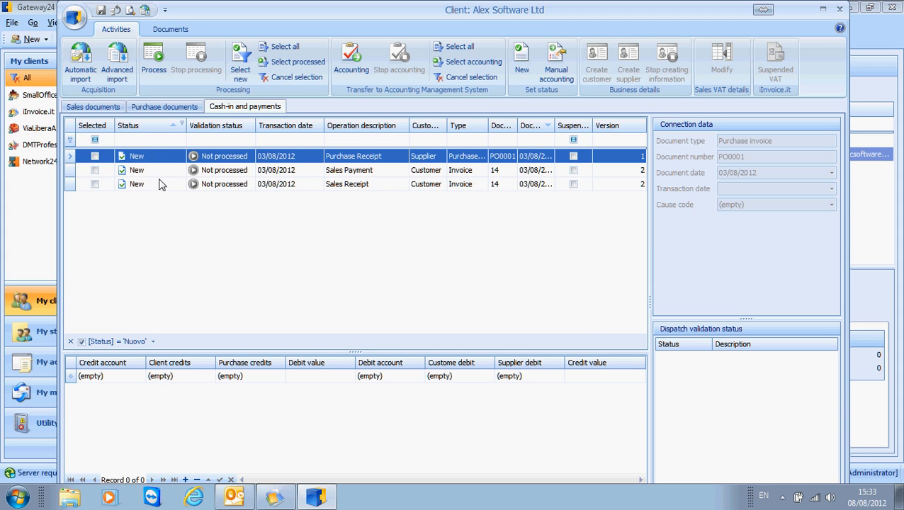
click(181, 140)
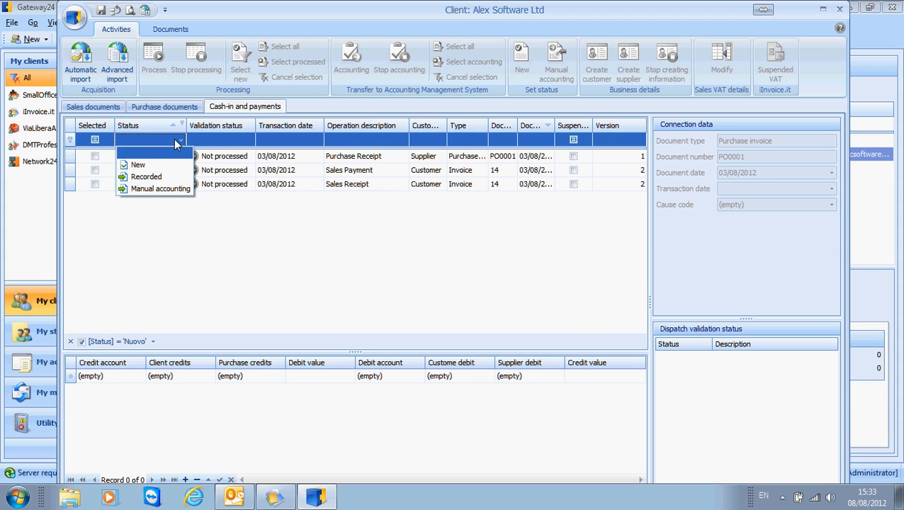
click(147, 178)
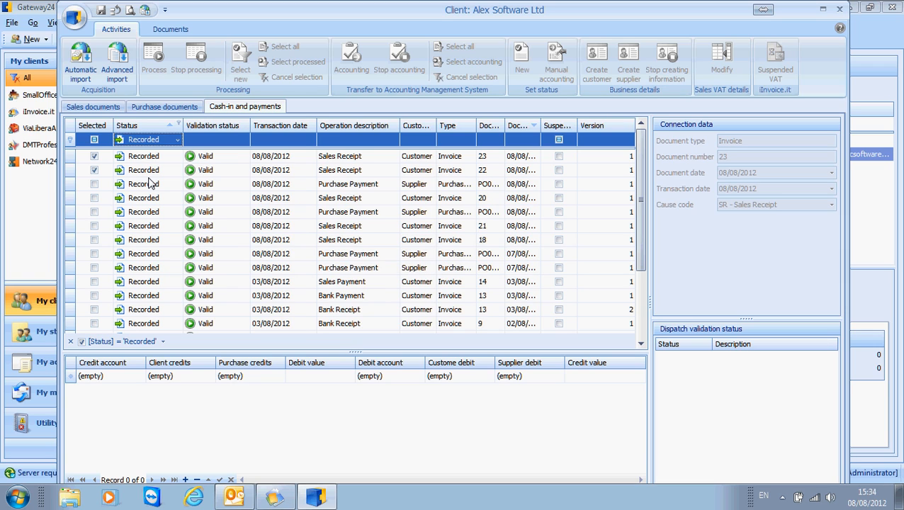
click(178, 141)
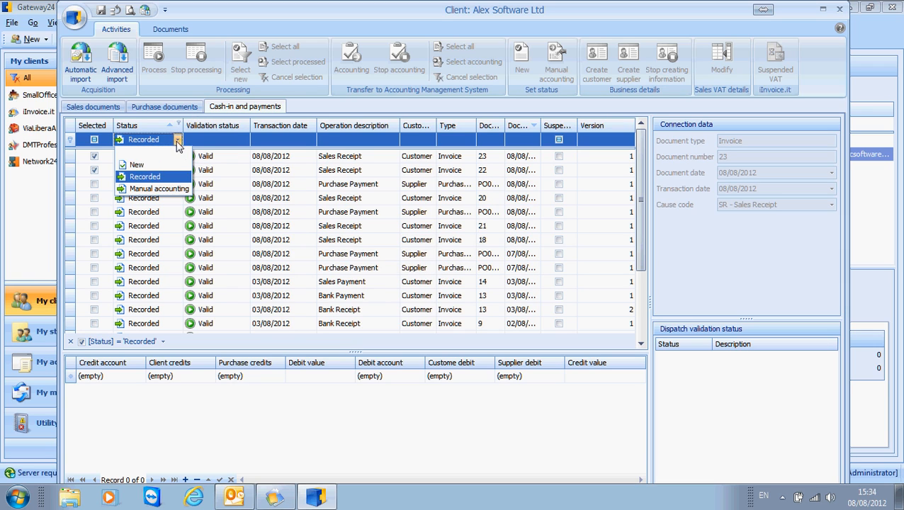
click(138, 165)
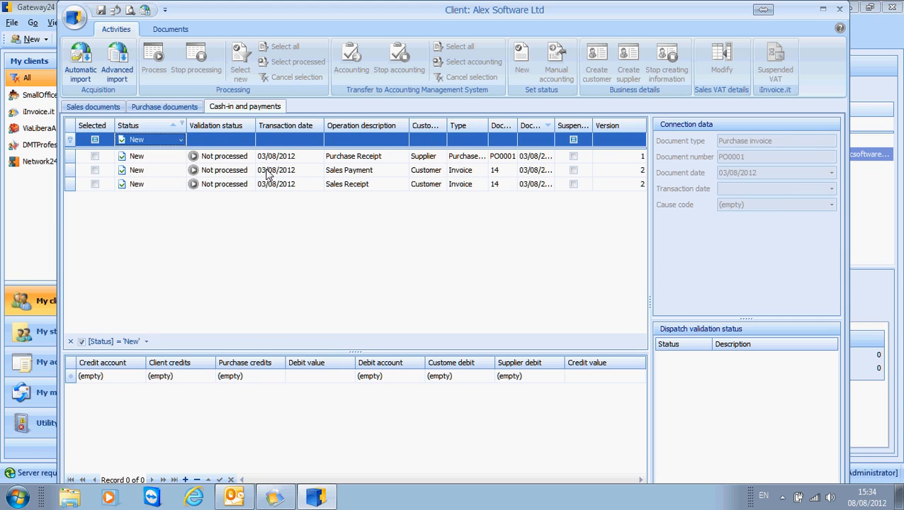
Clear the status filter to browse all cash-in and payment entries, and filter the list by New again
click(71, 342)
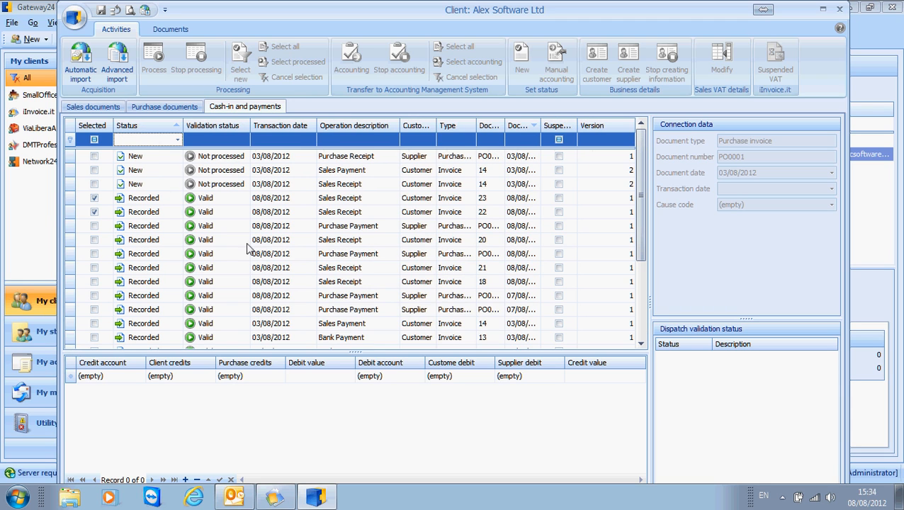
scroll(150, 227, down, 5)
click(178, 141)
click(142, 169)
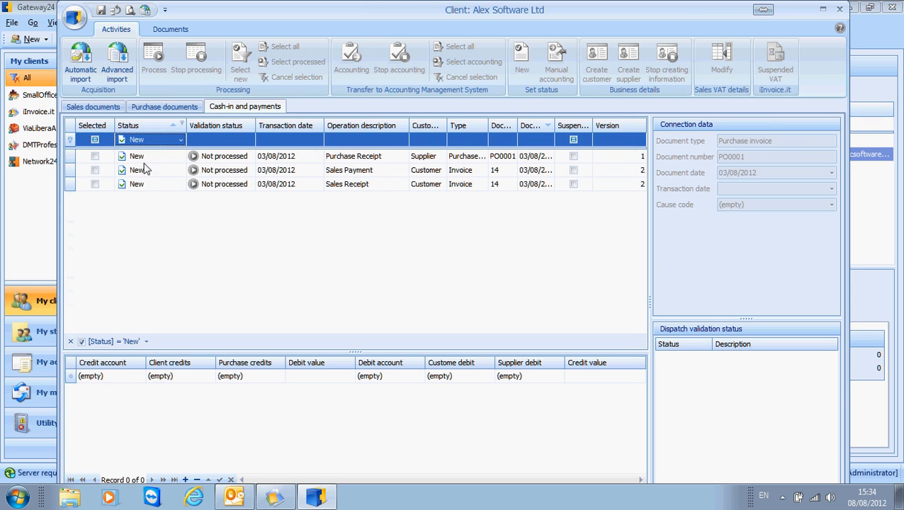